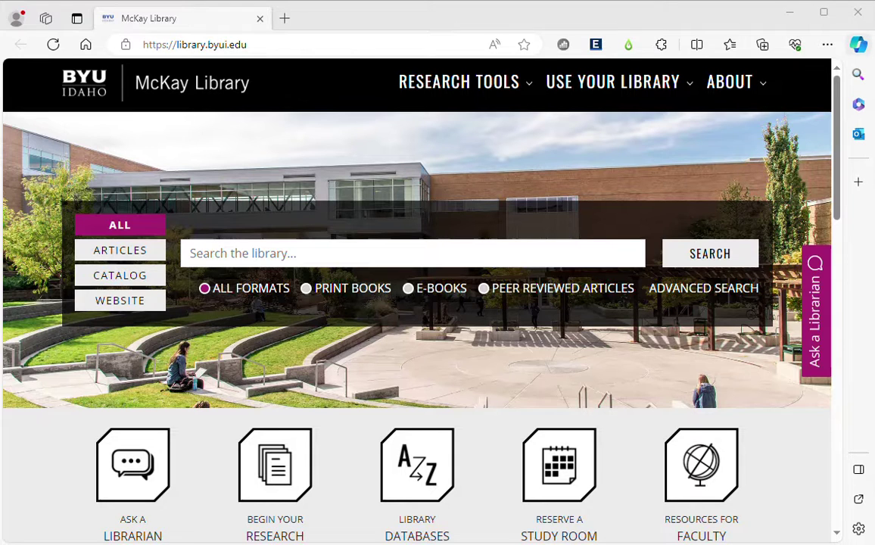
Search the McKay Library for peer-reviewed articles on 'salmon farming'
click(858, 44)
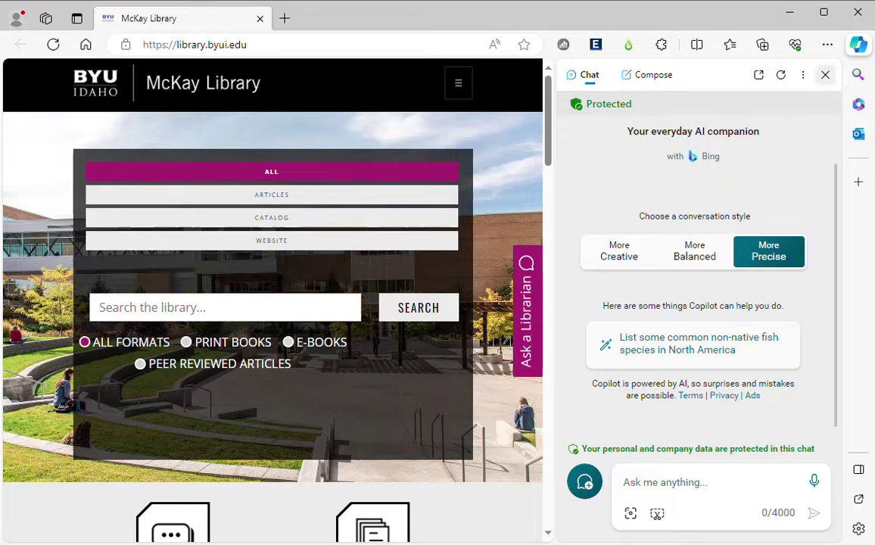
click(826, 74)
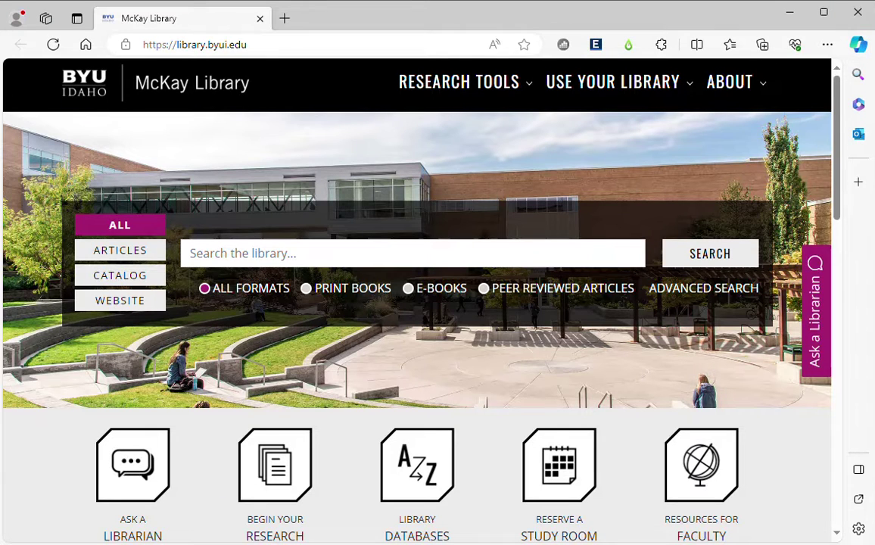
click(483, 289)
click(303, 253)
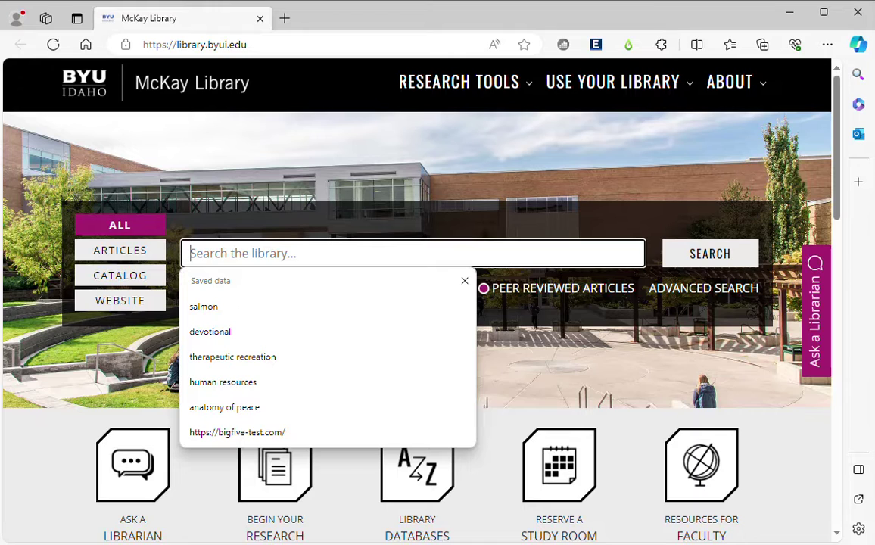
text(salmon farming)
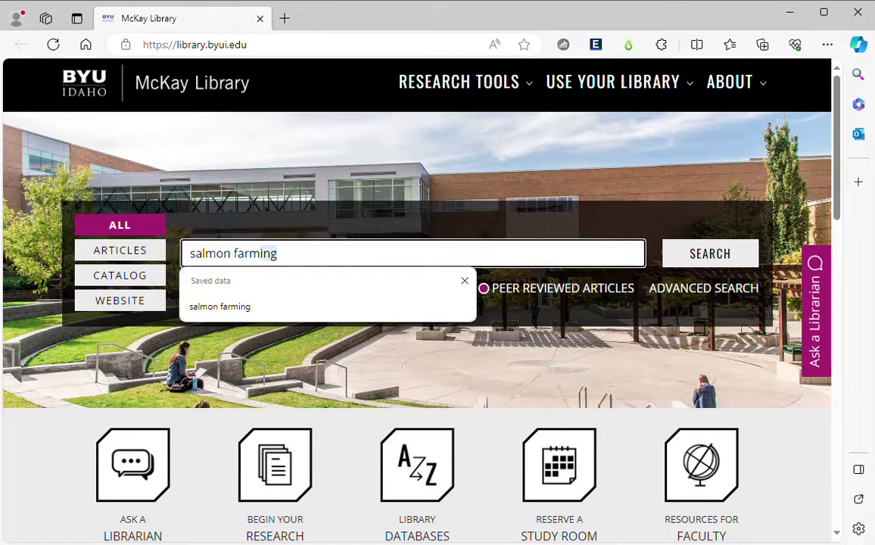
key(Return)
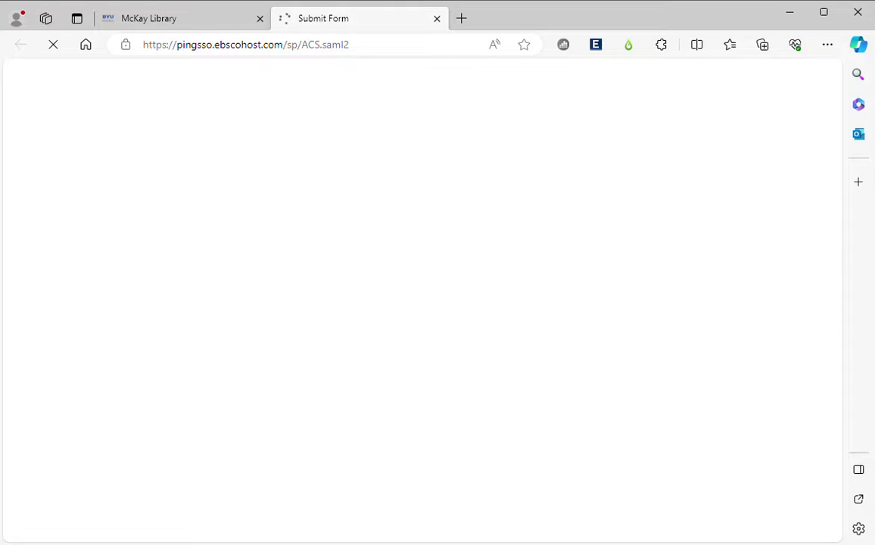
Open the PDF Full Text of the first result, the salmon farming, mink and otters article
scroll(438, 303, down, 3)
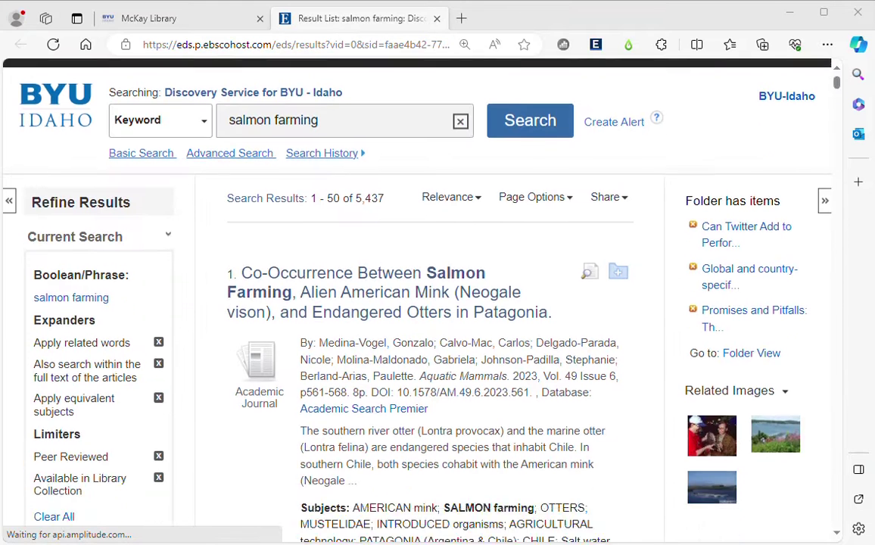
scroll(438, 303, up, 1)
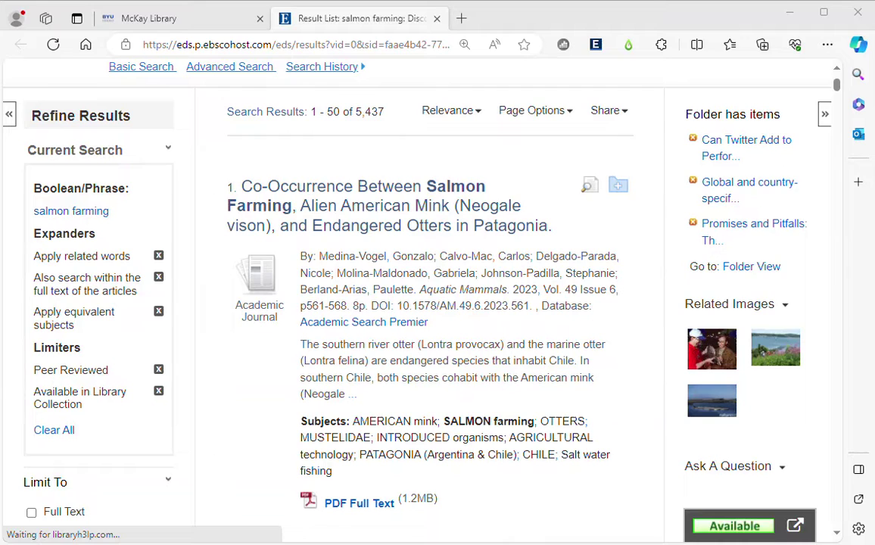
scroll(438, 303, down, 1)
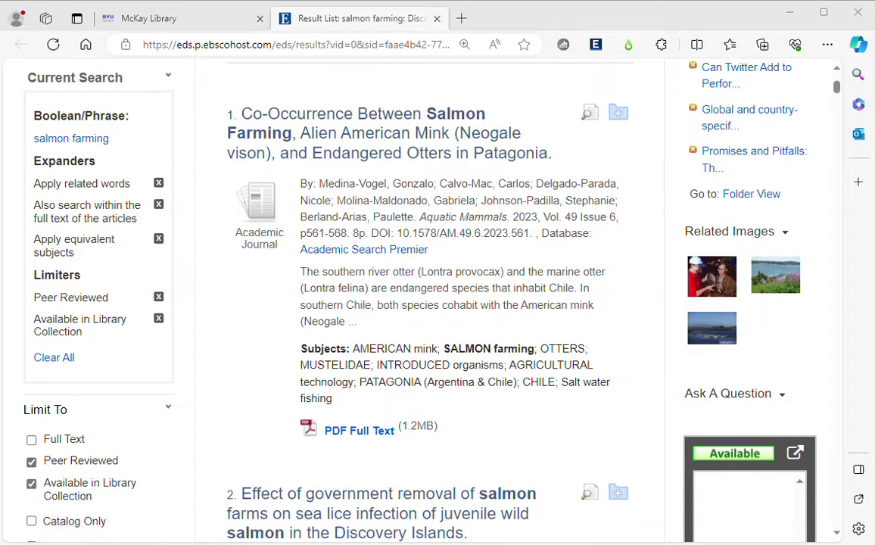
click(359, 430)
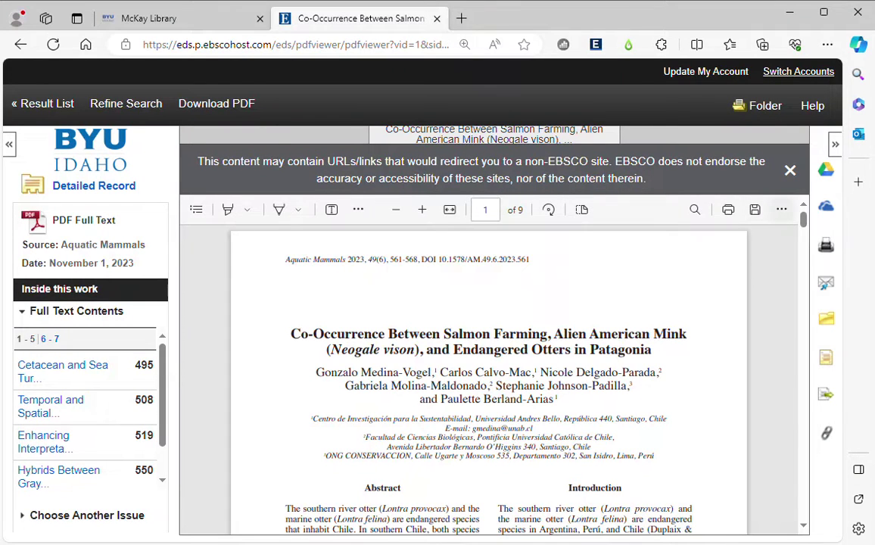
Save the article PDF to Documents under the name 'salmon farming.pdf'
click(755, 210)
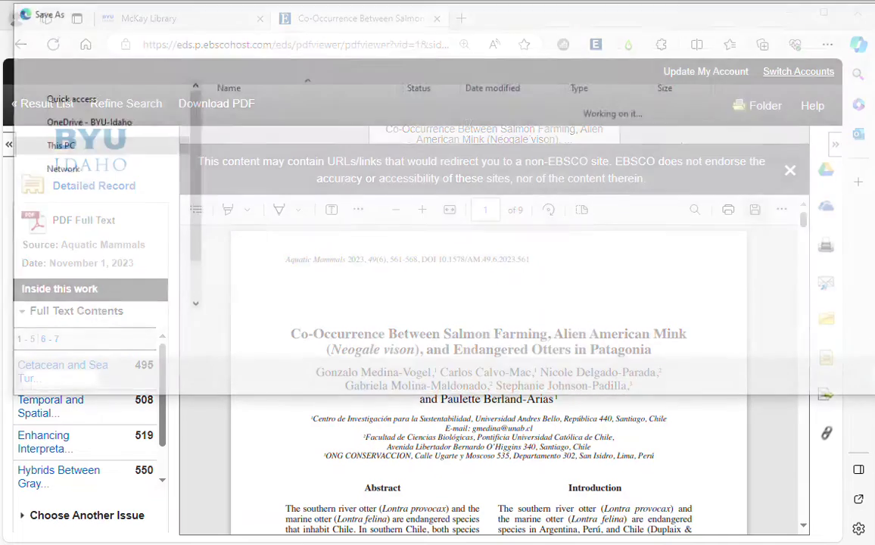
click(114, 328)
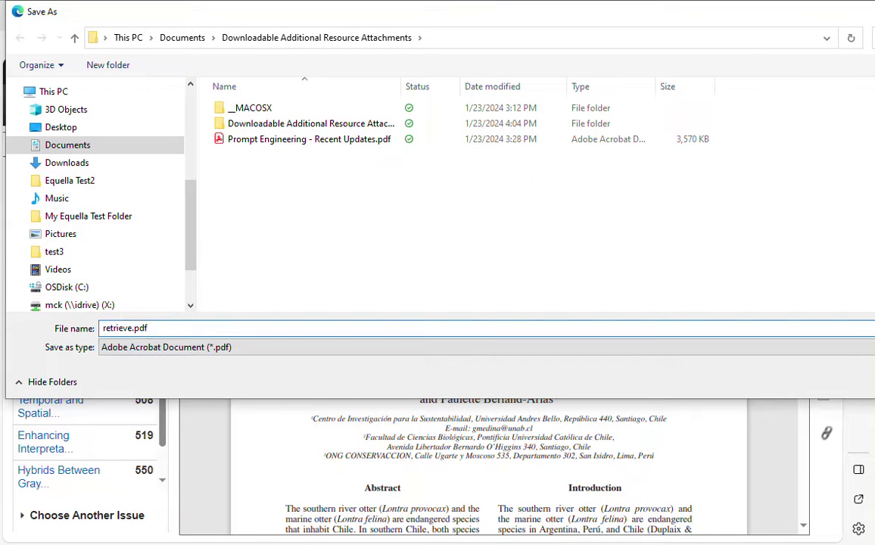
double_click(118, 328)
text(salmon farming)
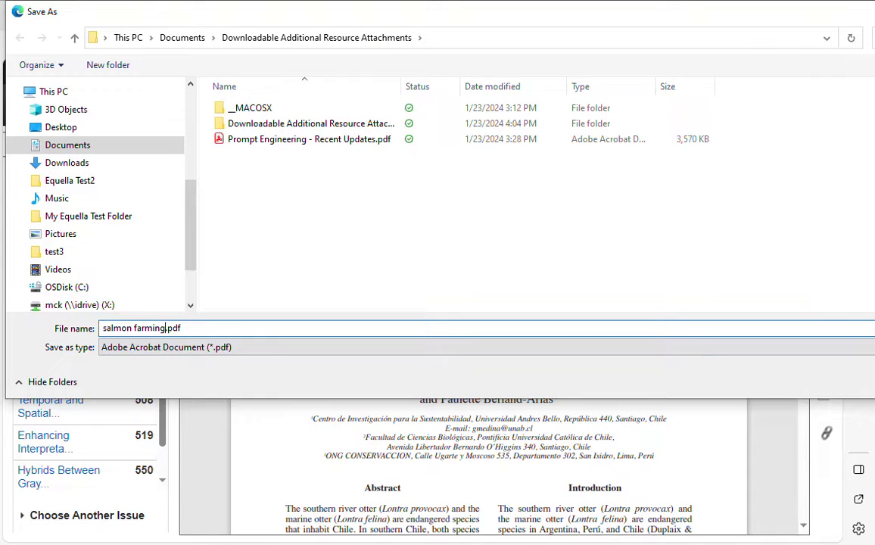
key(ctrl+a)
key(Return)
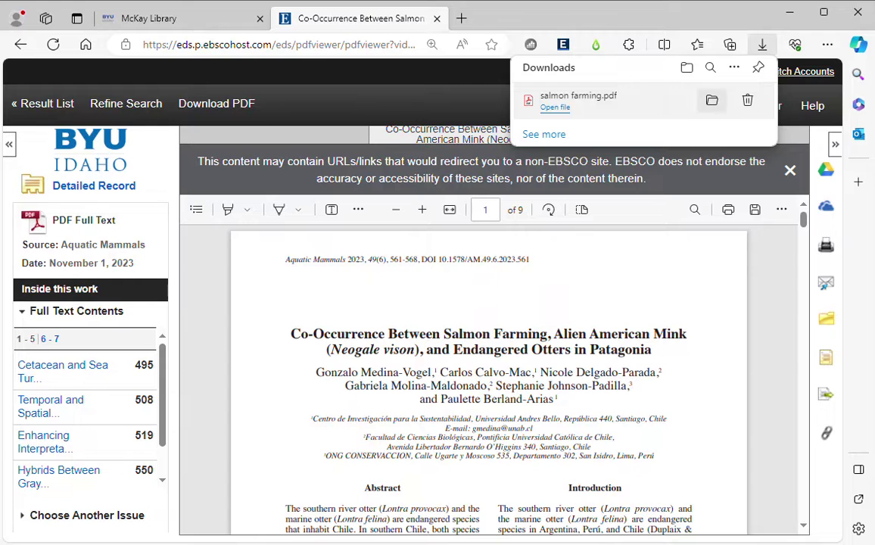
Open the downloaded salmon farming.pdf from its folder with Microsoft Edge
click(712, 100)
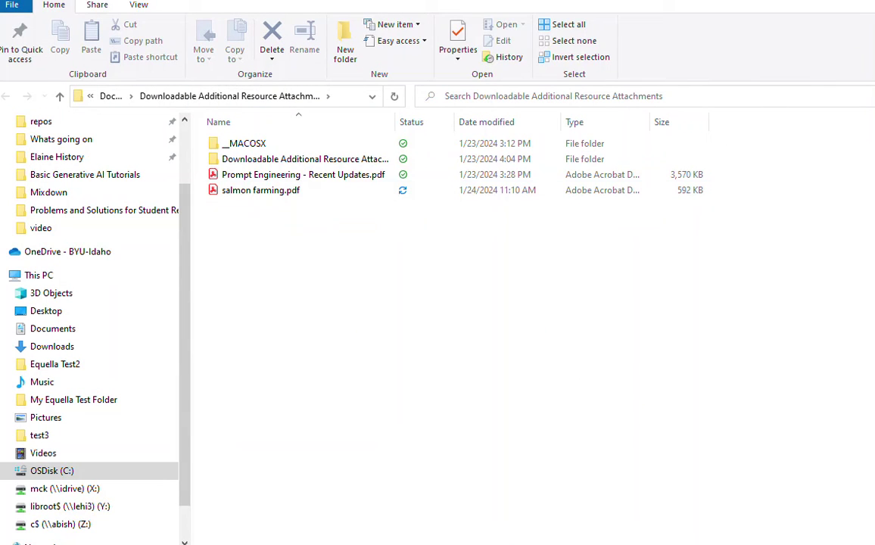
right_click(266, 191)
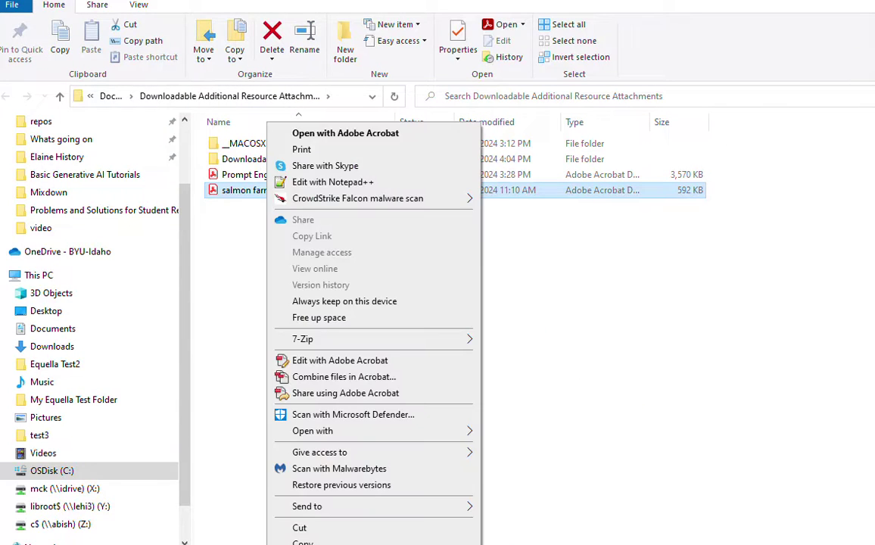
mouse_move(358, 199)
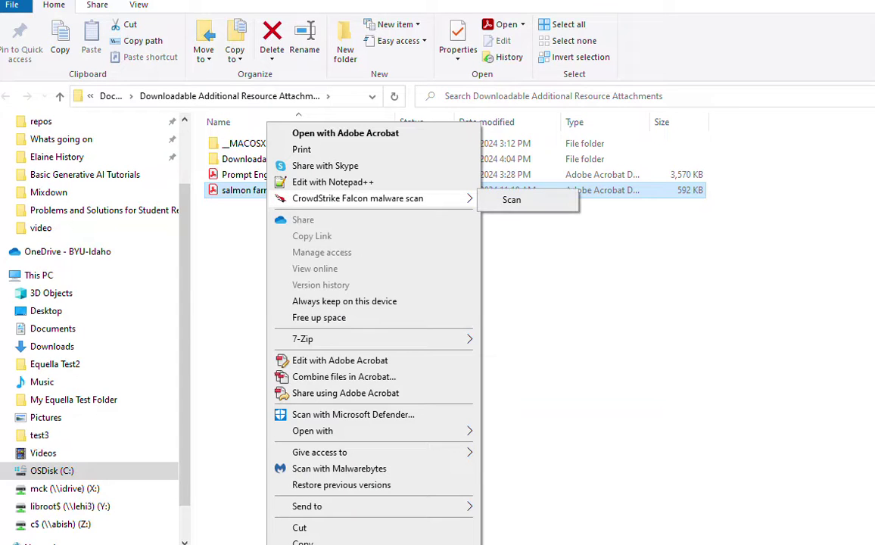
mouse_move(312, 430)
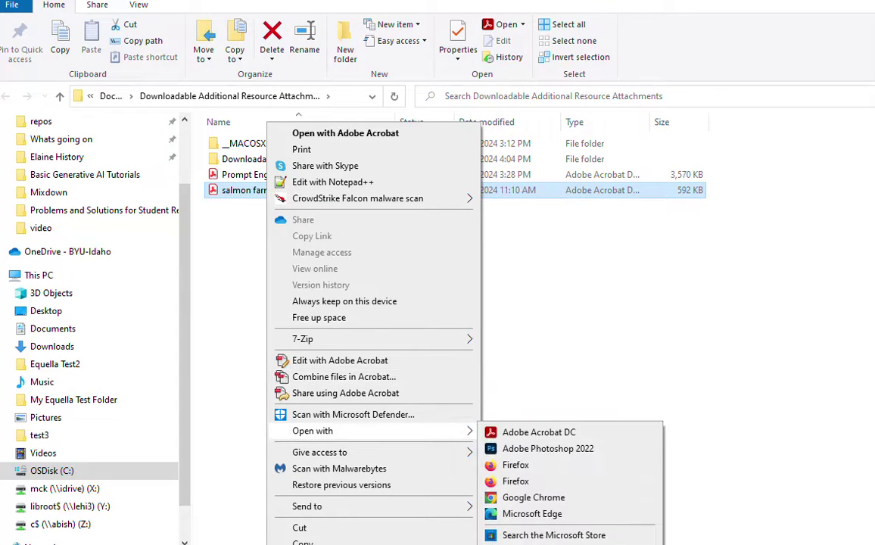
click(532, 515)
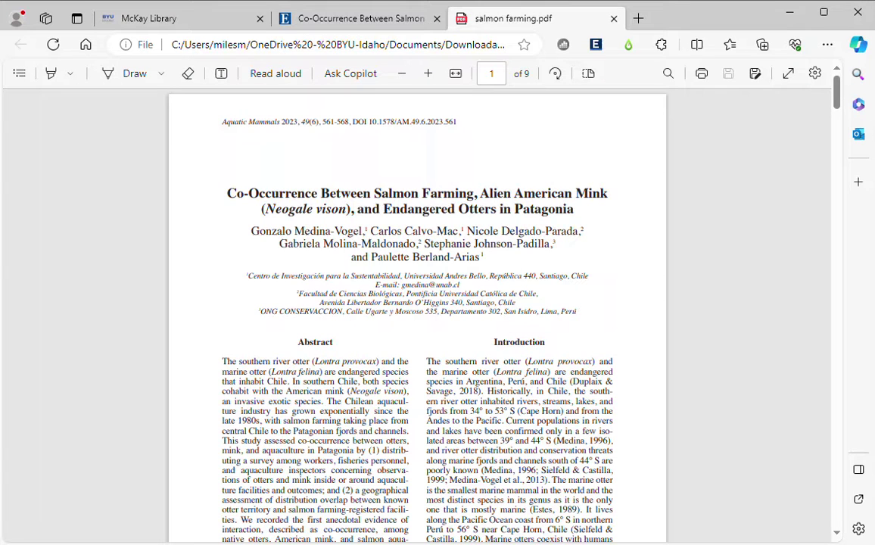
Show Copilot beside the local PDF and set its conversation style to More Balanced
key(ctrl+shift+period)
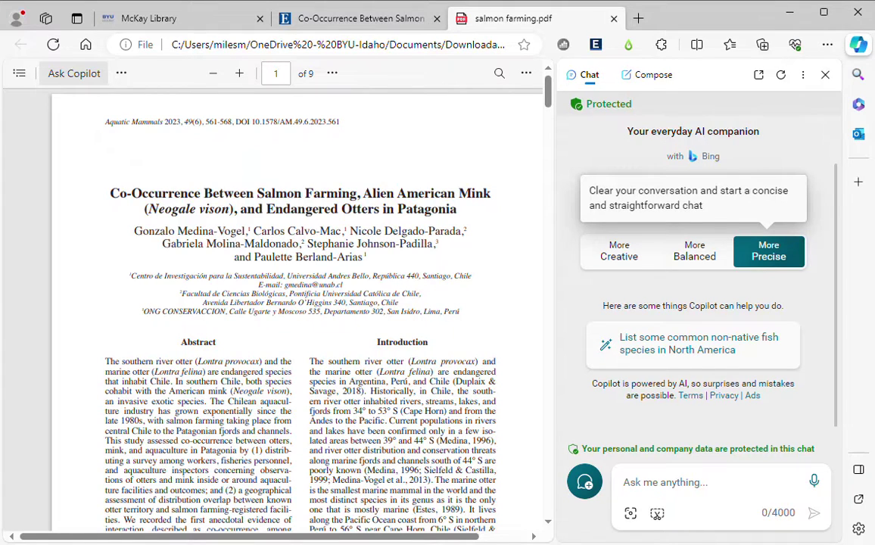
click(695, 251)
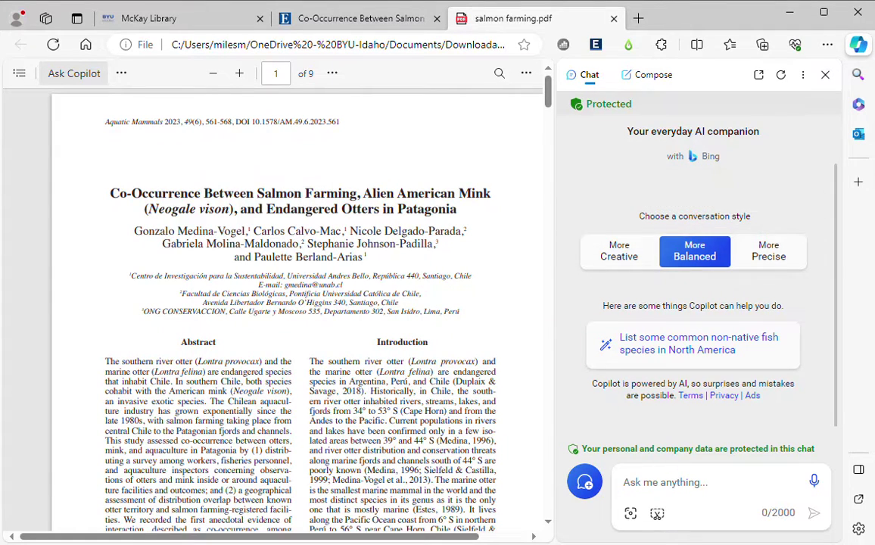
Ask Copilot: 'Please summarize the page in 5 bullet points for a 10th grade reading level.'
click(682, 483)
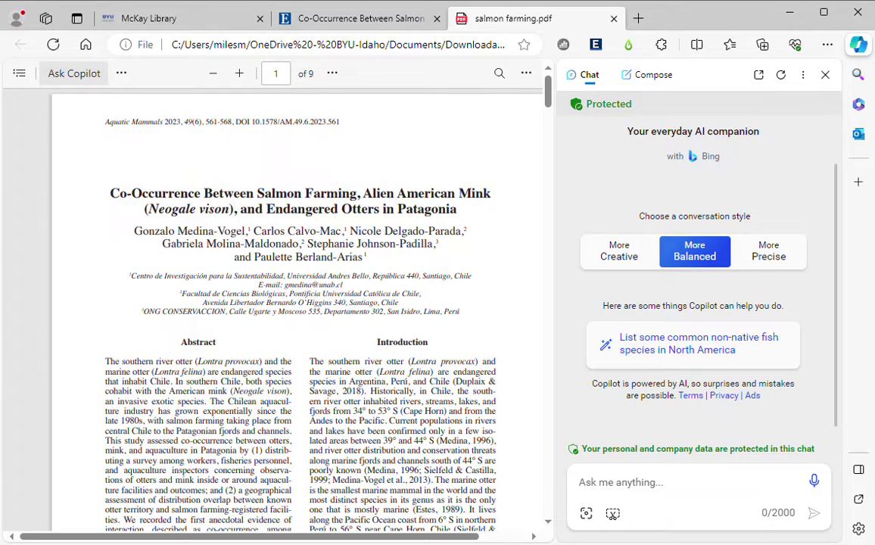
text(Please )
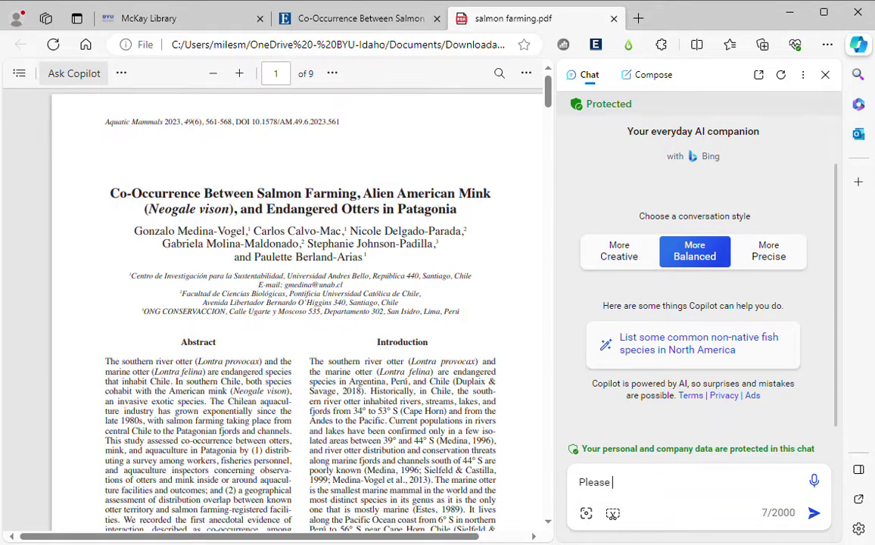
text(summarize the p)
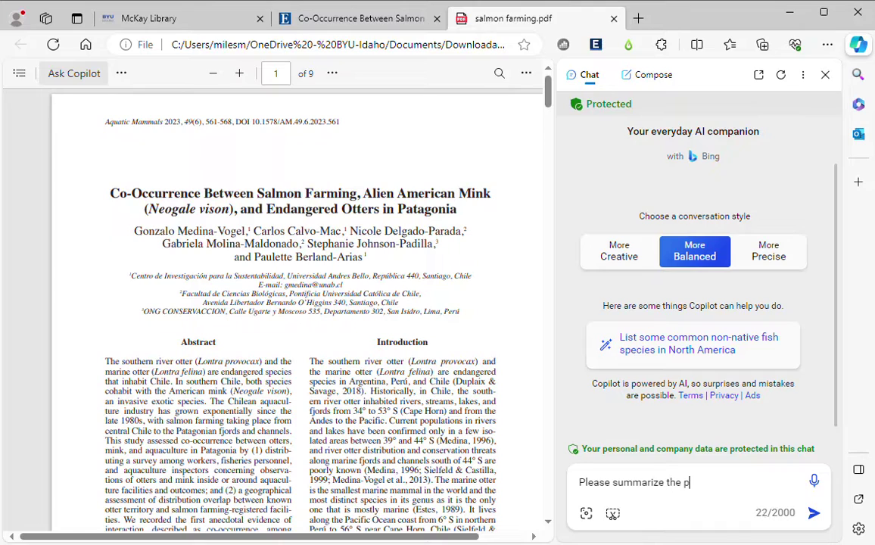
text(age)
text(in 5 bullet po)
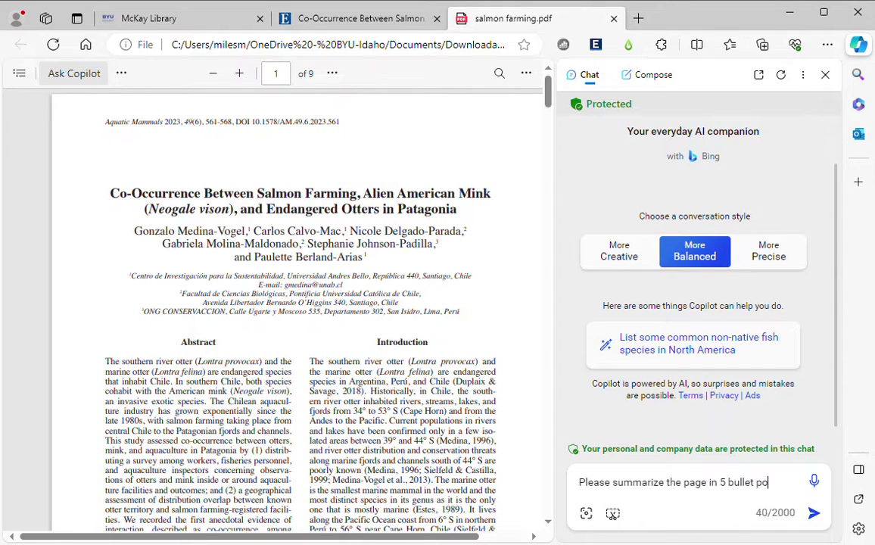
text(ints.)
key(BackSpace)
key(BackSpace)
text(fo)
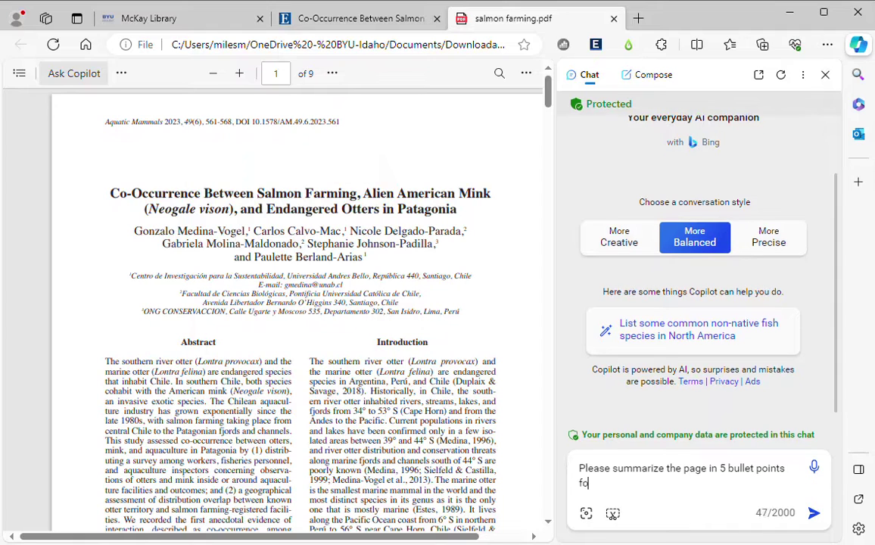
text(r a 10th grade readin)
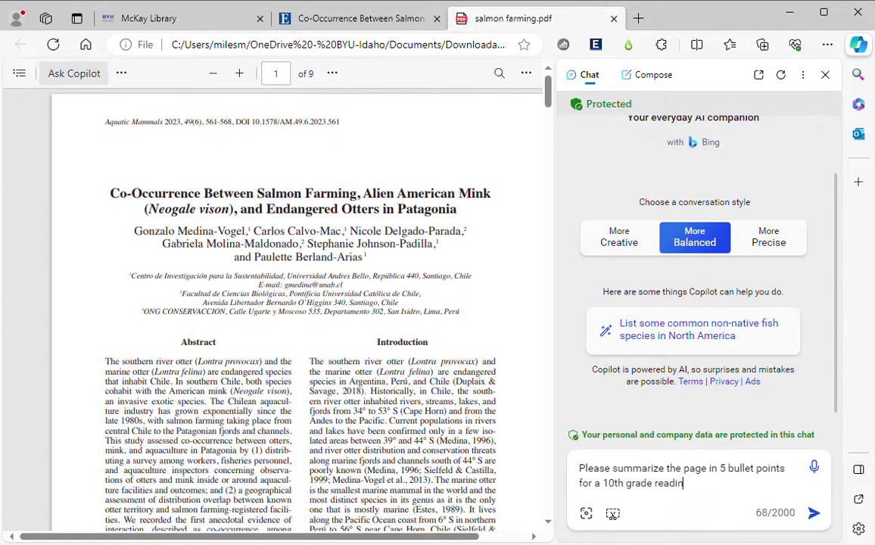
text(g level.)
key(Return)
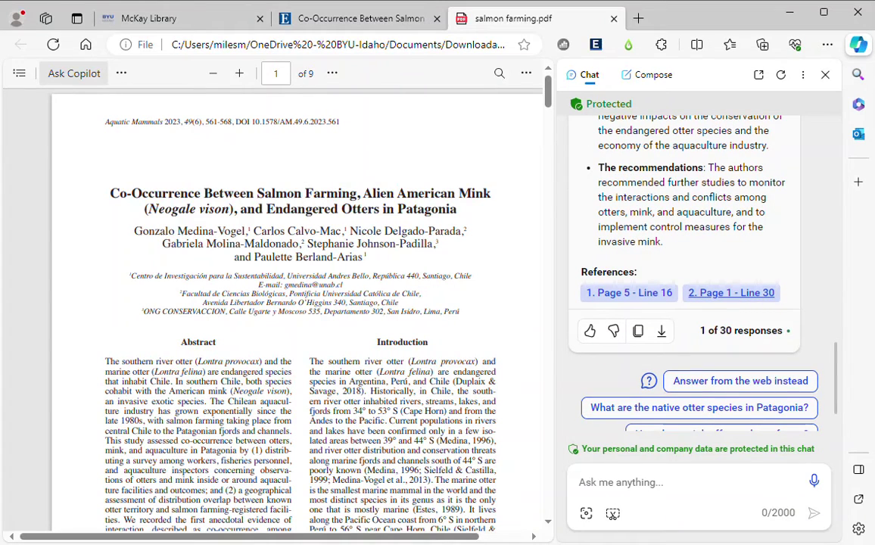
Follow the 'Page 5 - Line 16' citation to its PDF passage, then scroll back to the summary
click(629, 292)
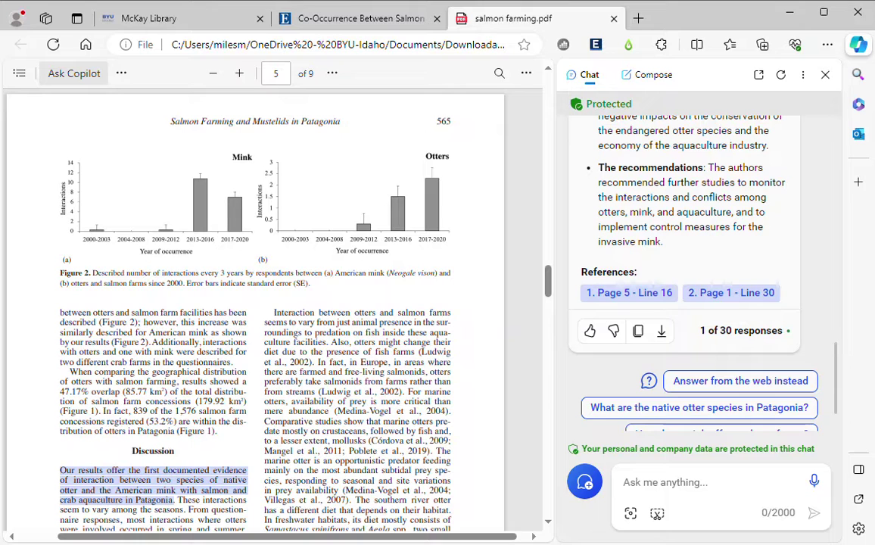
scroll(686, 265, up, 5)
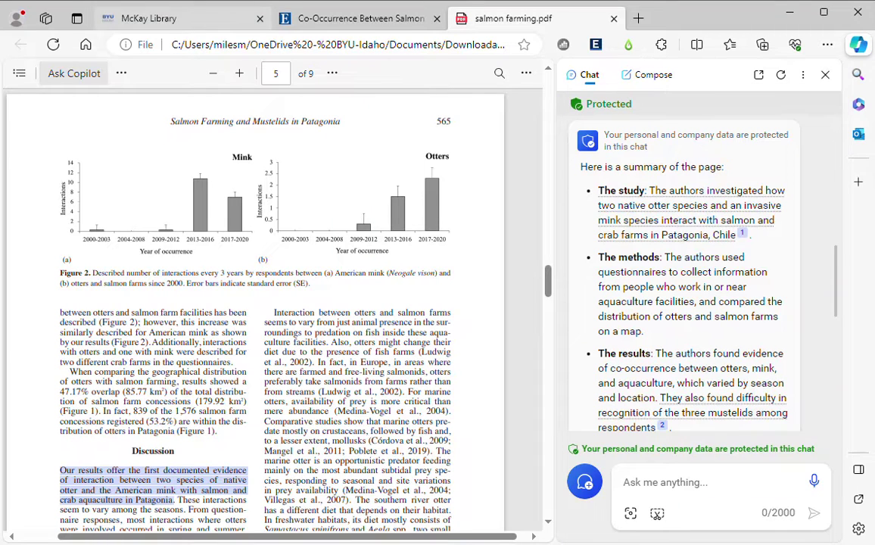
key(ctrl+l)
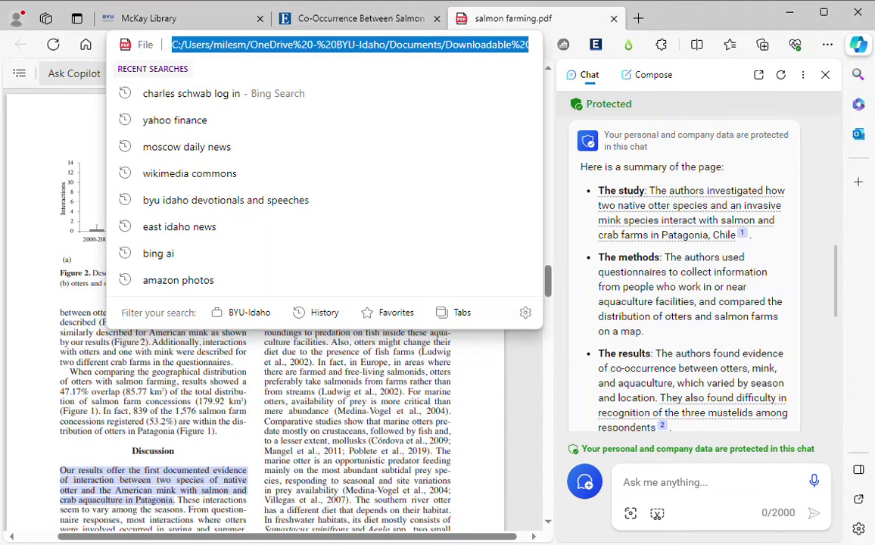
Go to cdc.gov and open Acanthamoeba Infection from the Health Topics A-Z list
text(cdc)
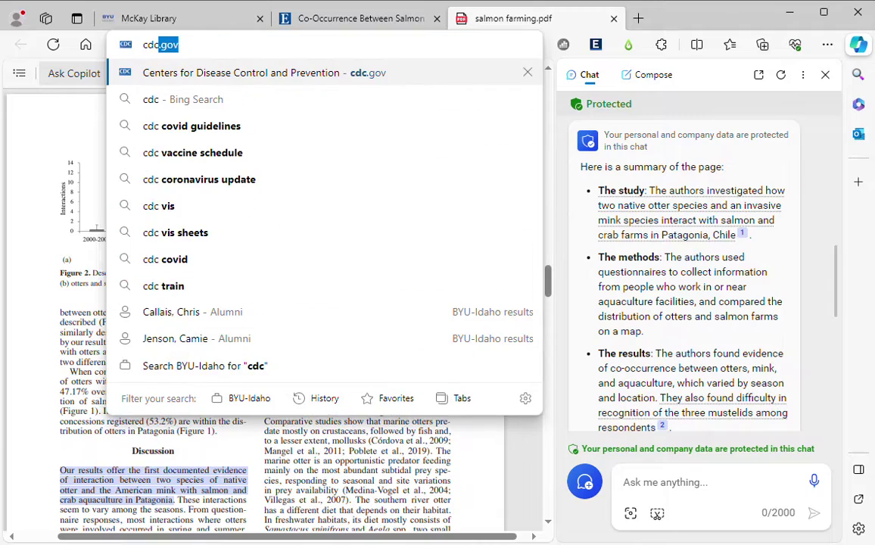
key(Return)
scroll(272, 303, down, 4)
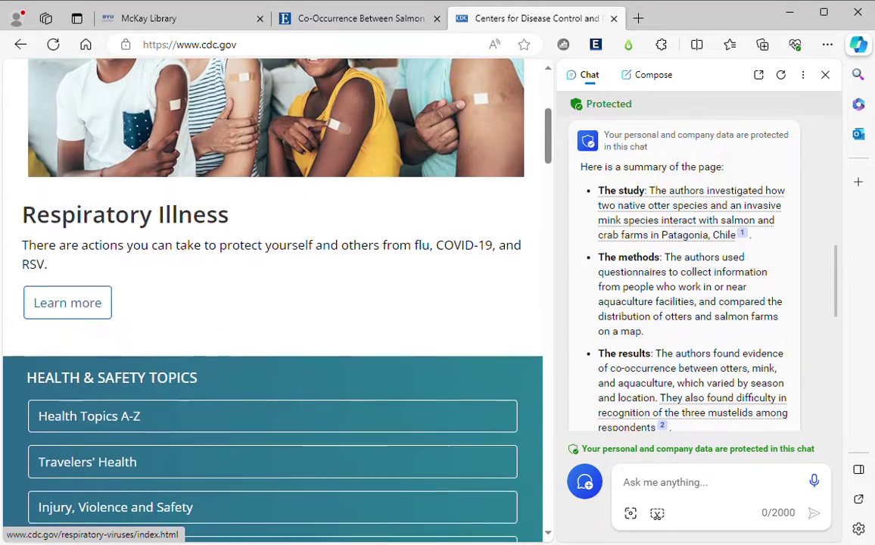
scroll(151, 288, down, 3)
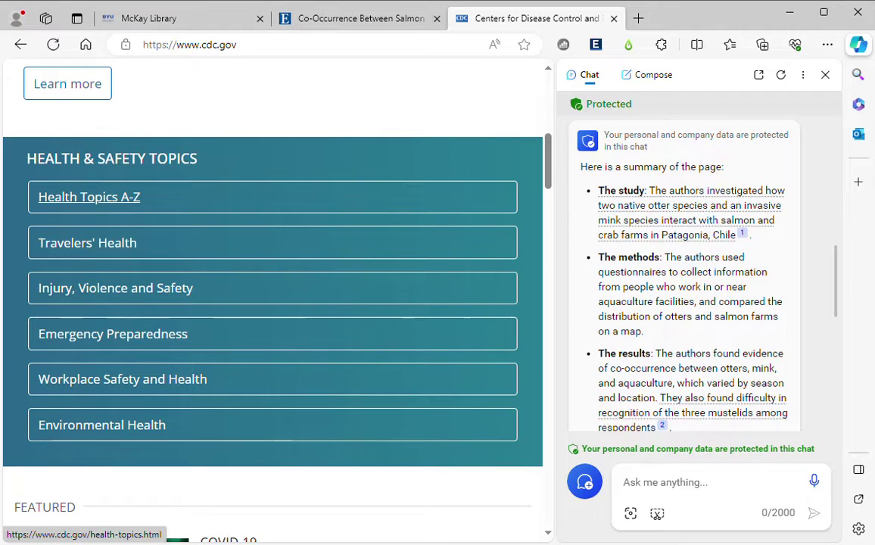
click(89, 197)
scroll(273, 303, down, 5)
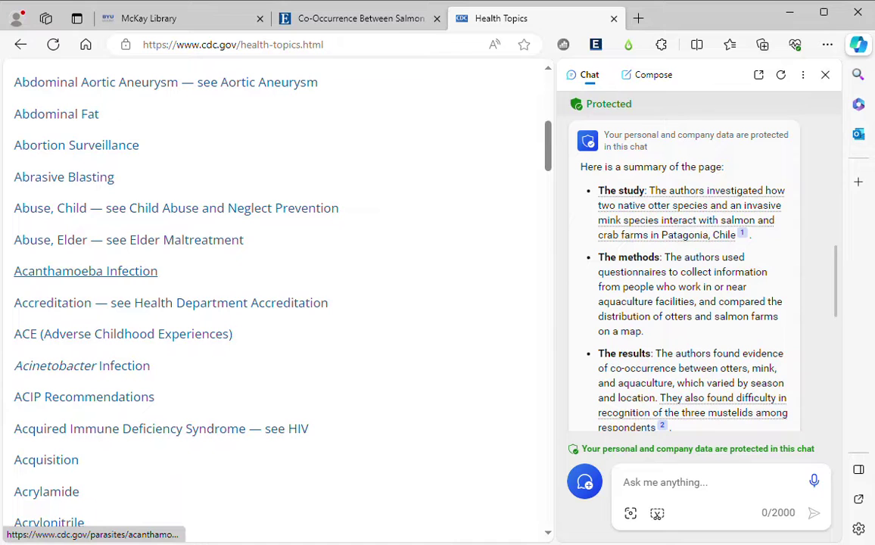
click(86, 271)
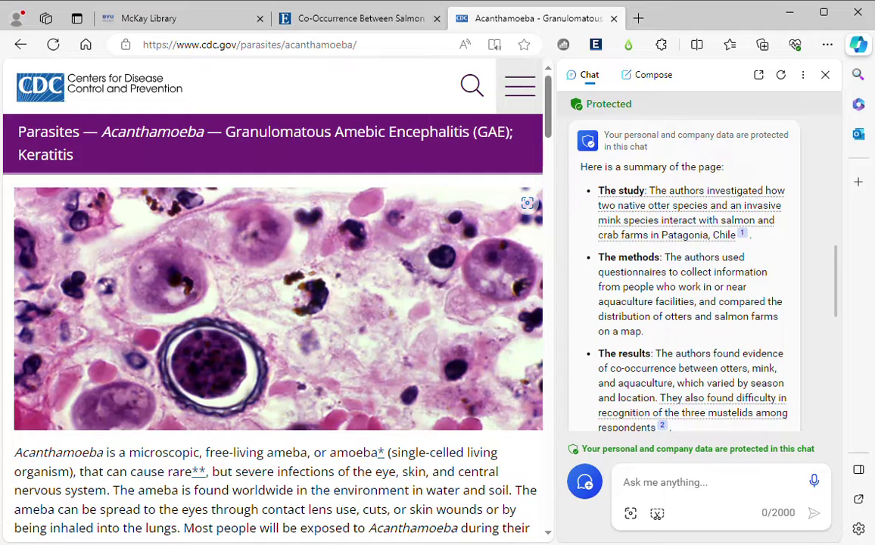
click(624, 482)
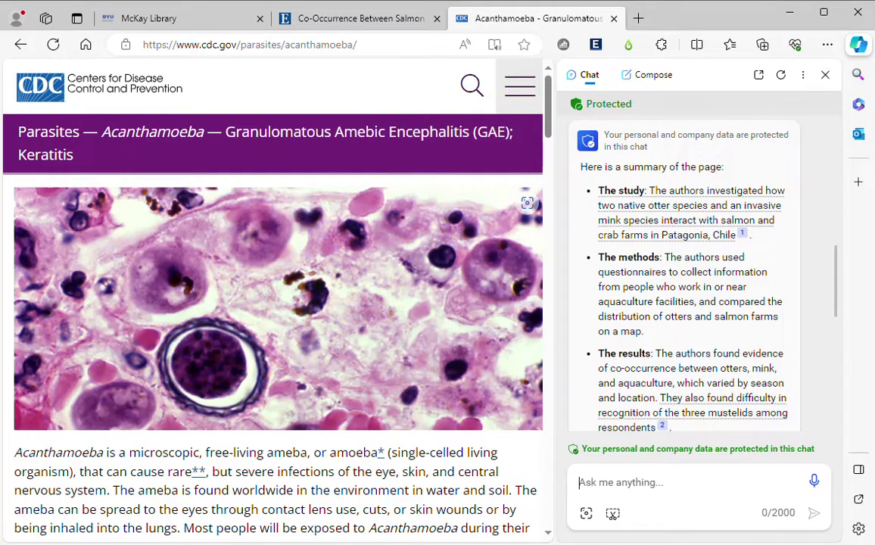
Clear the salmon article chat with Copilot's New topic, keeping the More Balanced style
scroll(689, 341, up, 3)
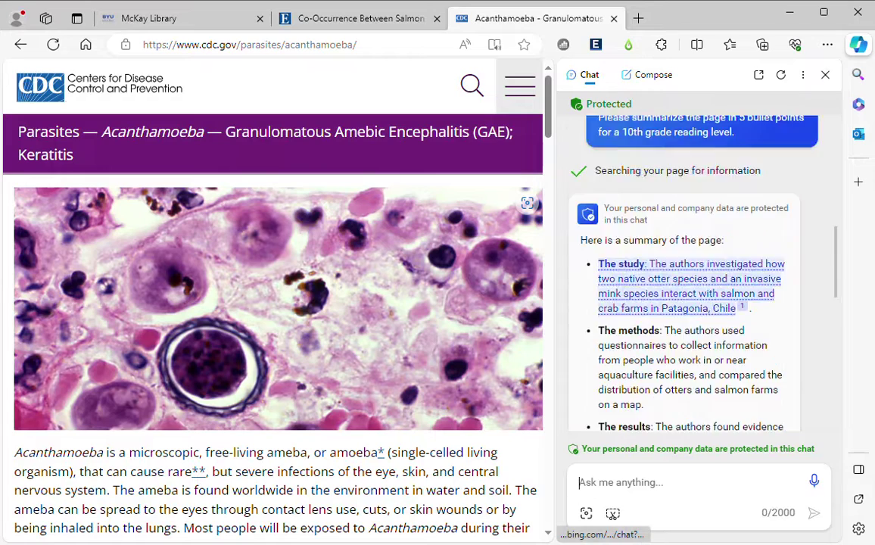
scroll(689, 303, down, 10)
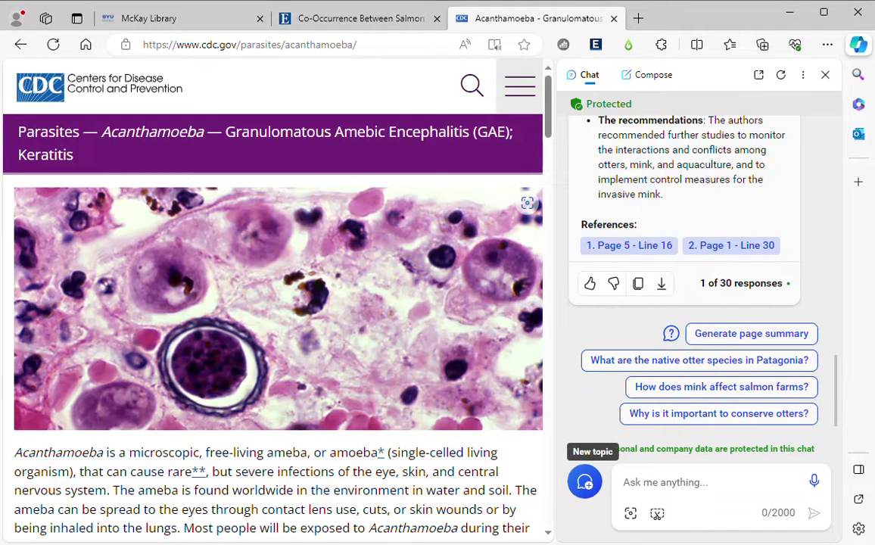
click(584, 482)
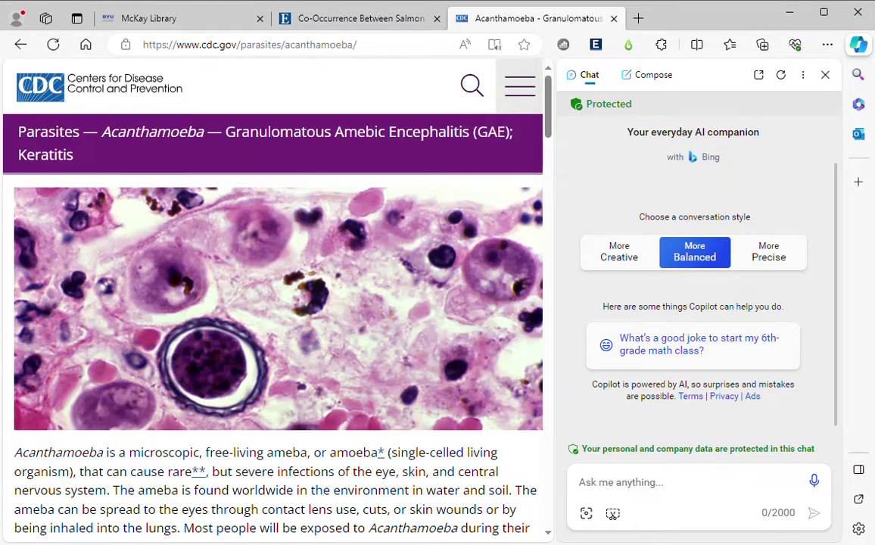
Ask Copilot to summarize the Acanthamoeba page in 5 bullets for non-native English speakers
text(Please sum)
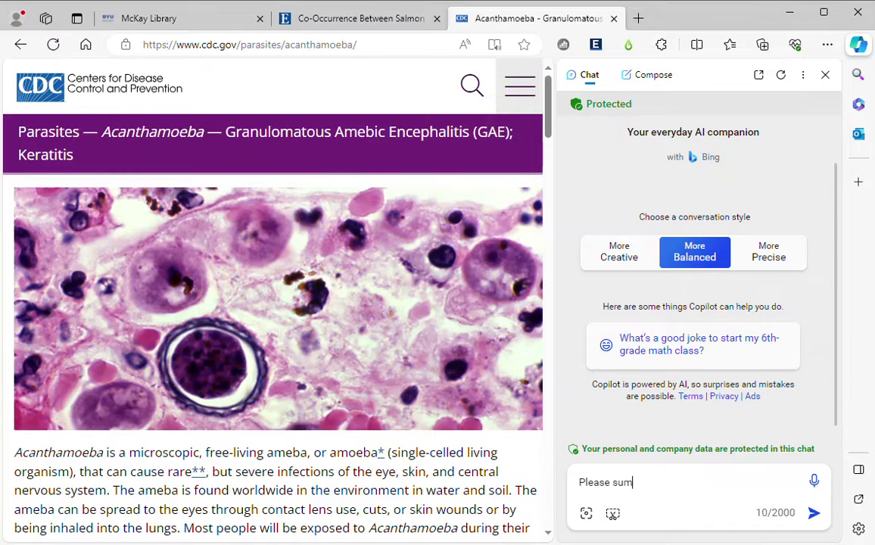
text(marize the pa)
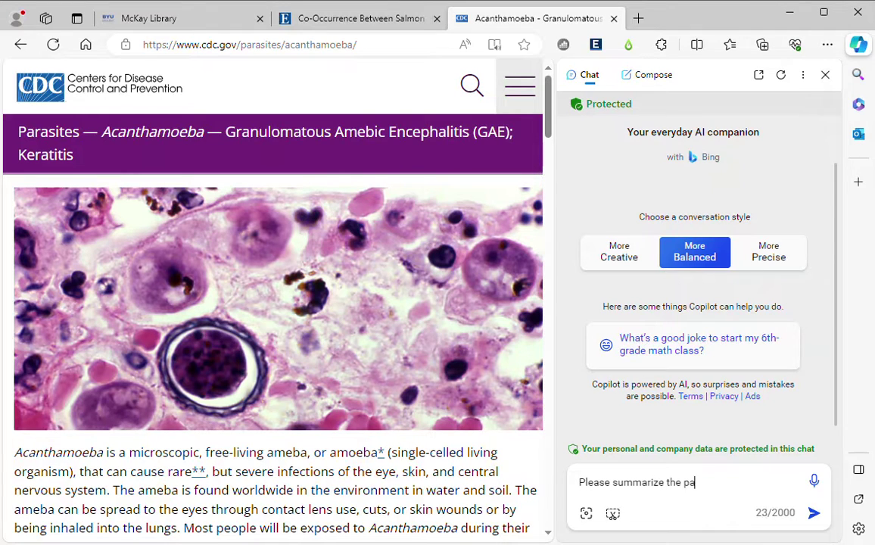
text(ge in 5 bullet po)
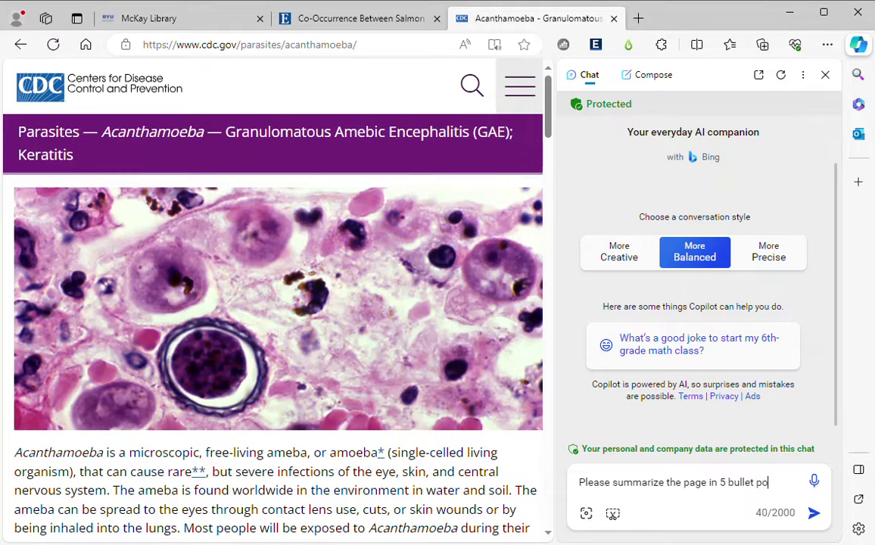
text(ints for someone)
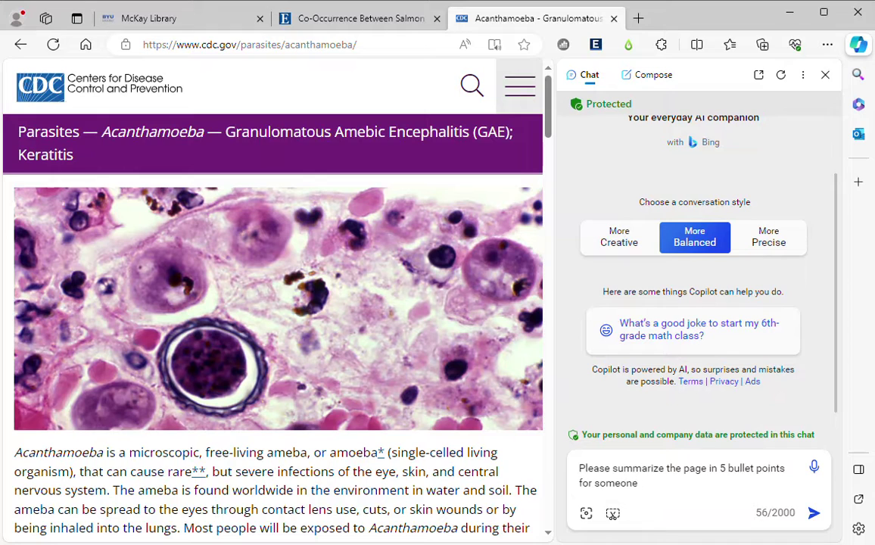
text( who doesn't speak english )
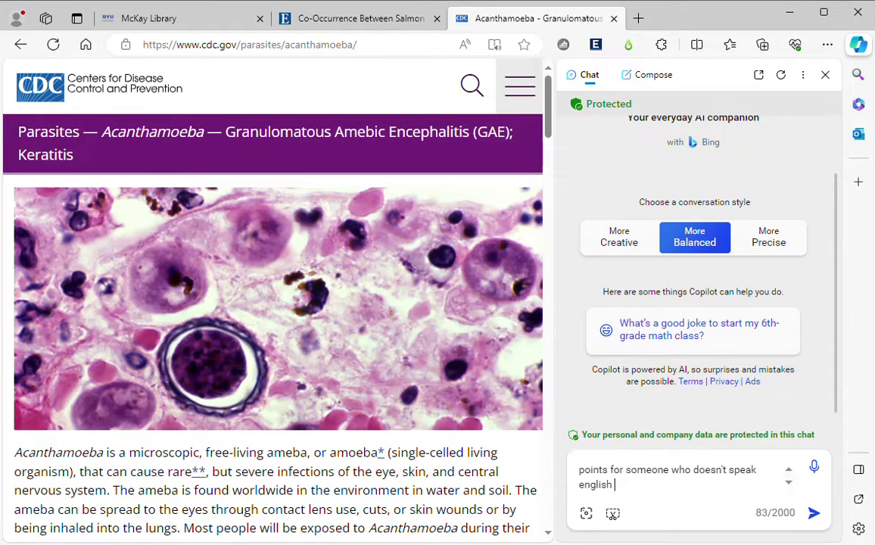
text(as teh)
key(BackSpace)
key(BackSpace)
key(BackSpace)
text(heir first lang)
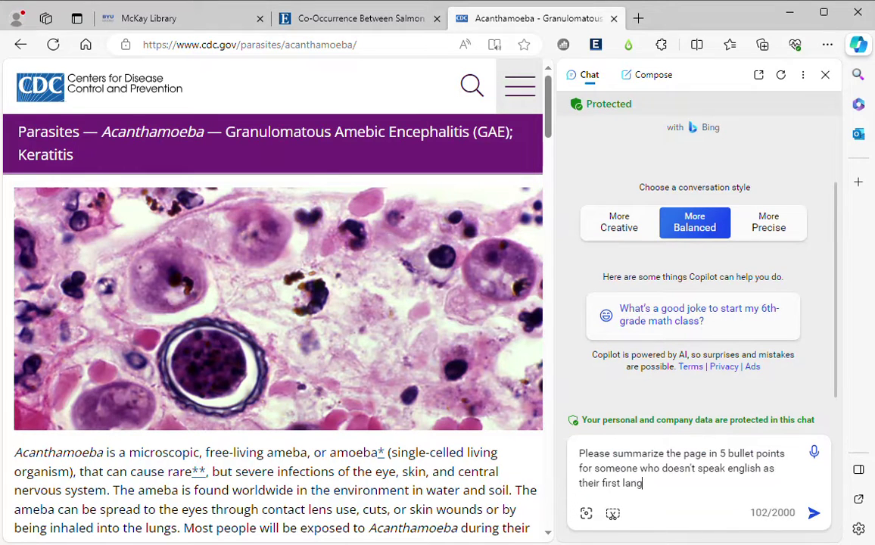
text(uage)
key(Return)
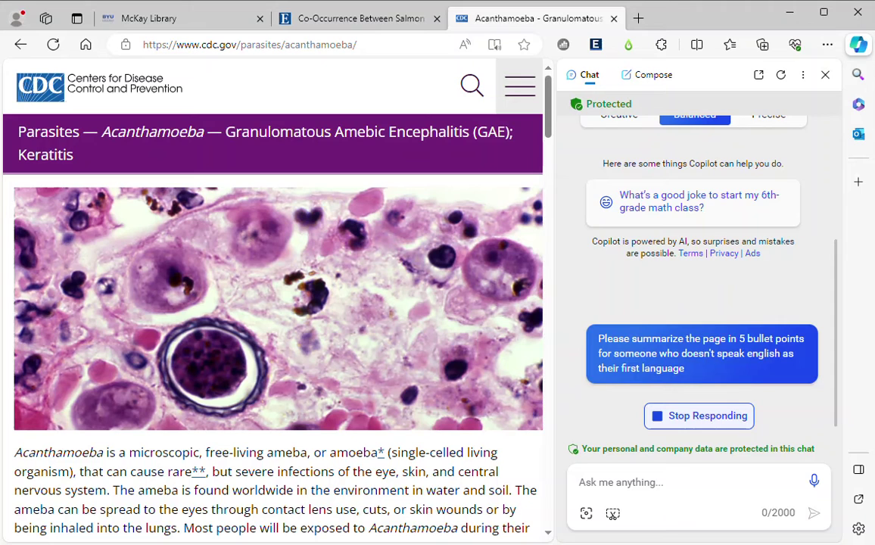